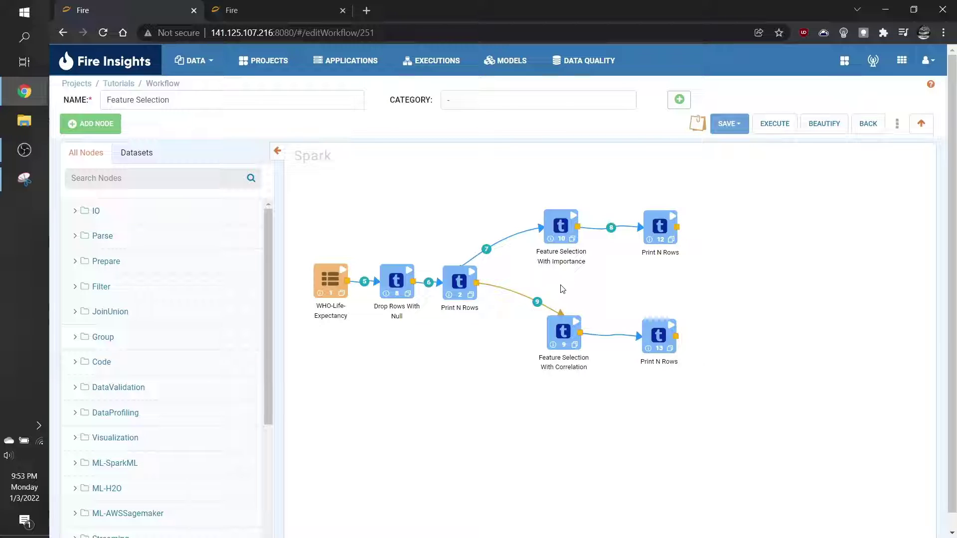
In the Feature Selection With Importance node, set the target column to Life_Expectancy and select Adult_Mortality through Schooling as feature columns
double_click(557, 218)
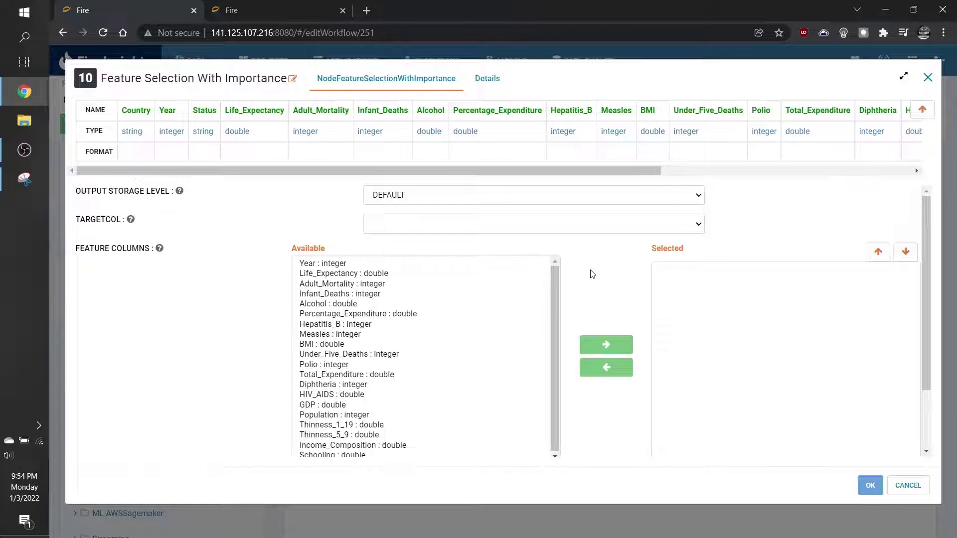
click(571, 231)
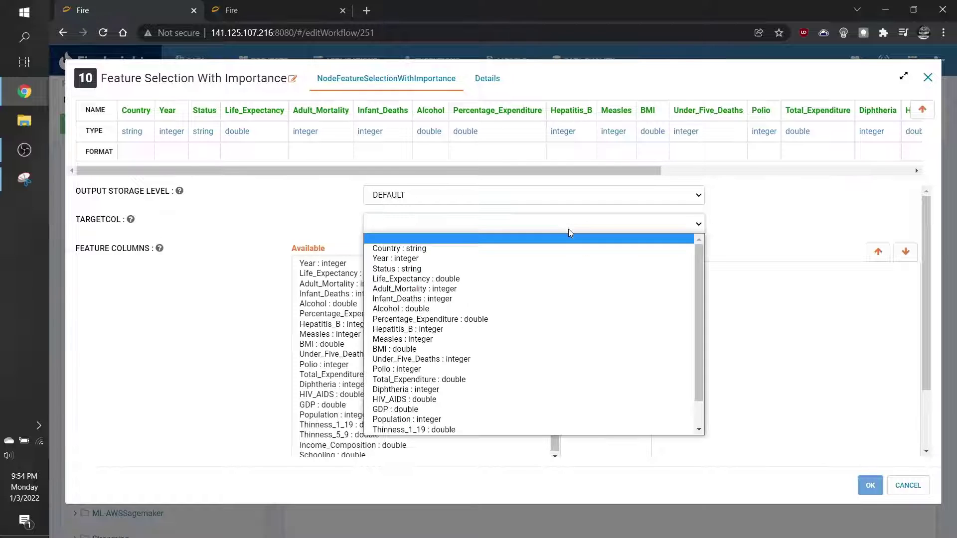
click(569, 280)
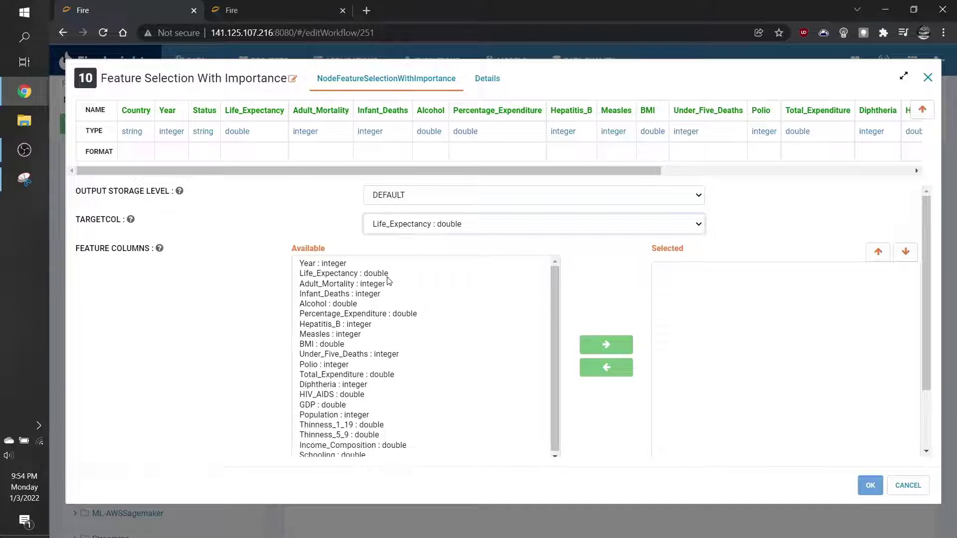
click(336, 285)
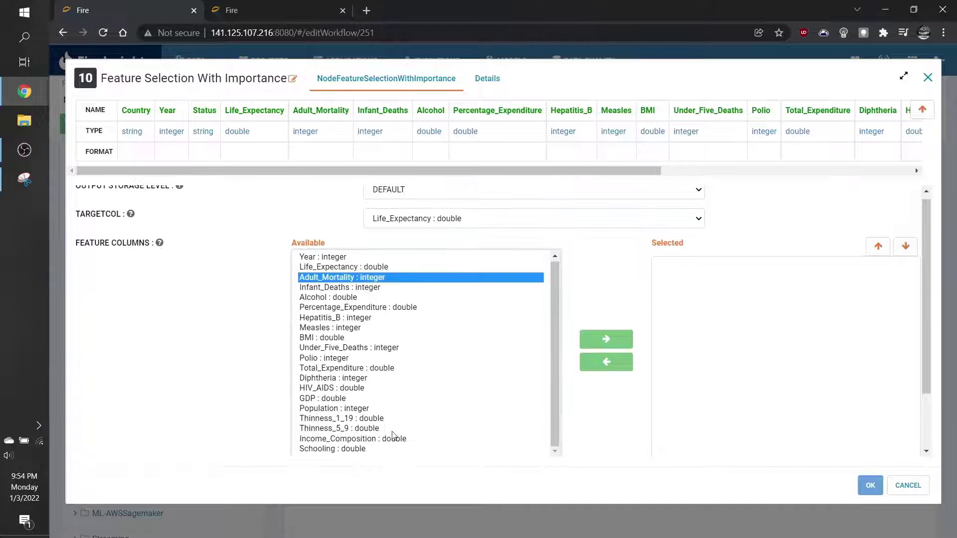
shift+click(359, 450)
click(605, 330)
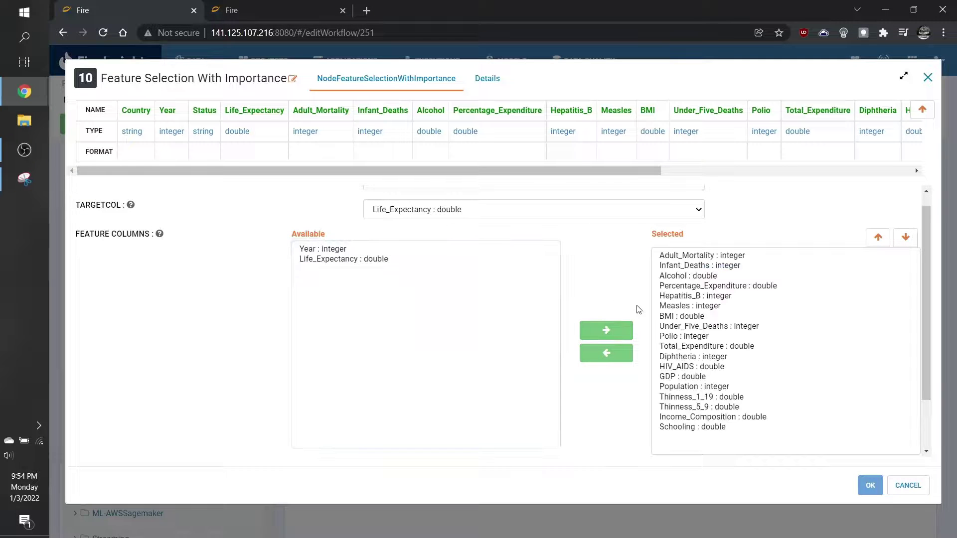
Keep the ML type as Regression, set the number of features to 5, and confirm the importance node's settings
scroll(636, 309, down, 2)
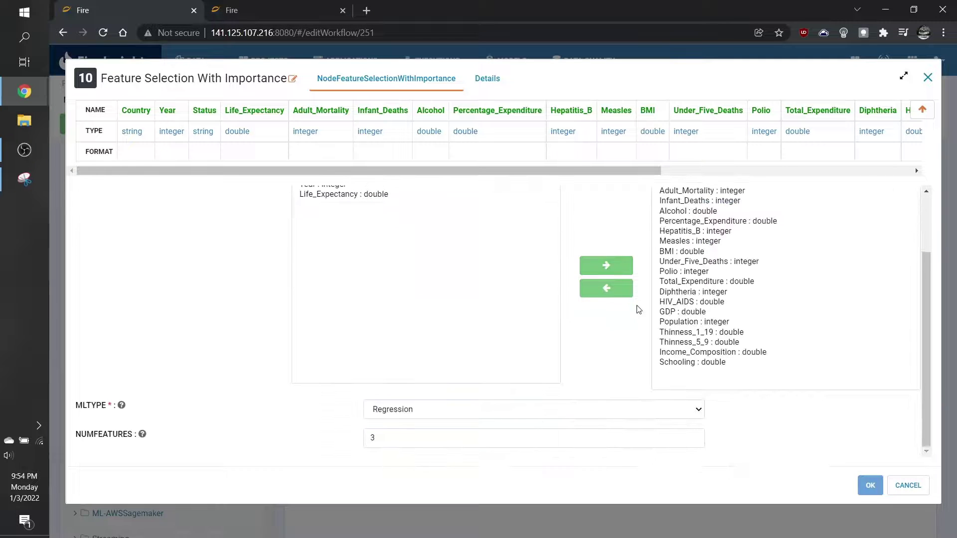
click(468, 409)
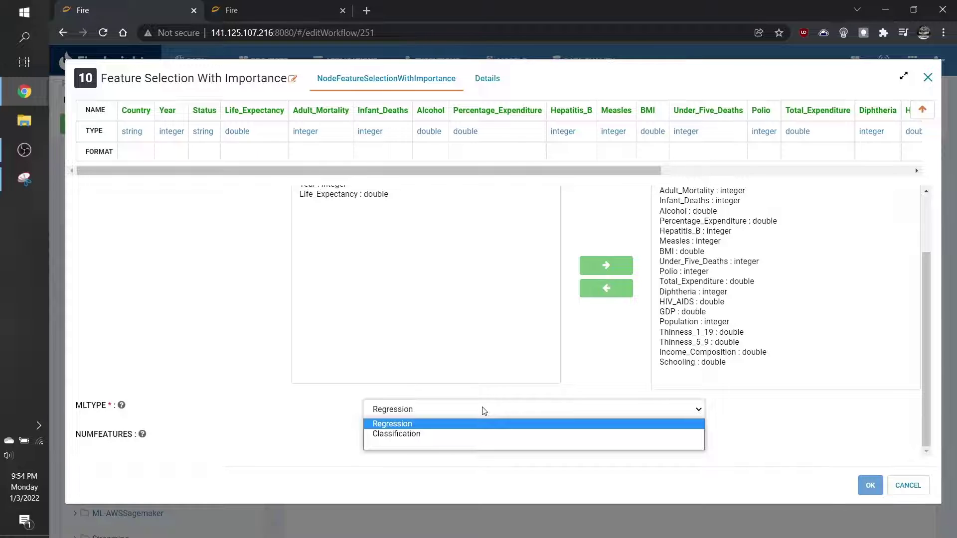
click(485, 427)
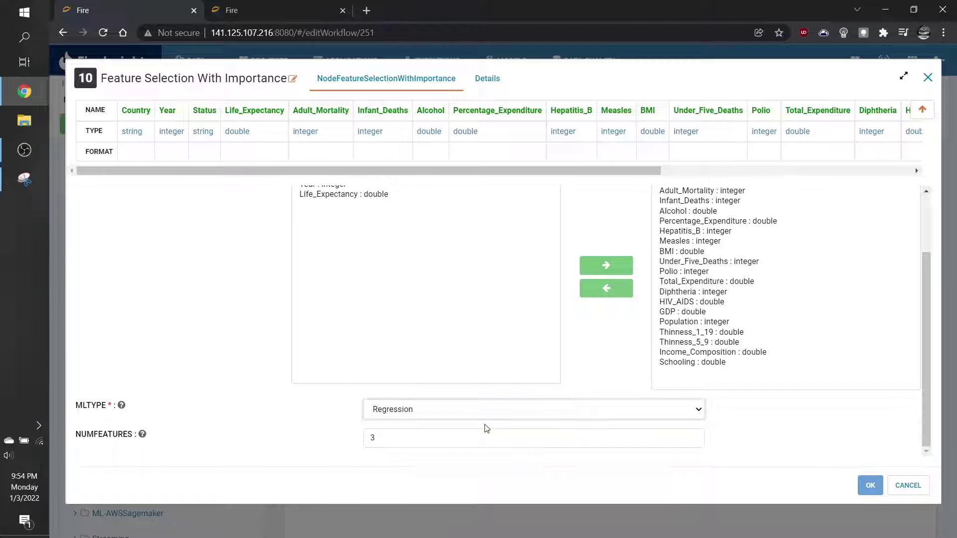
click(403, 435)
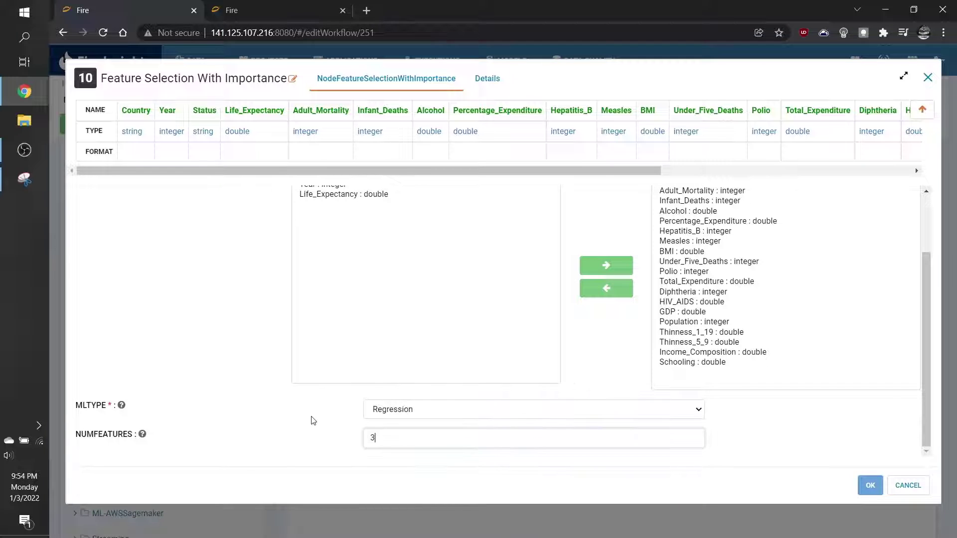
key(BackSpace)
text(5)
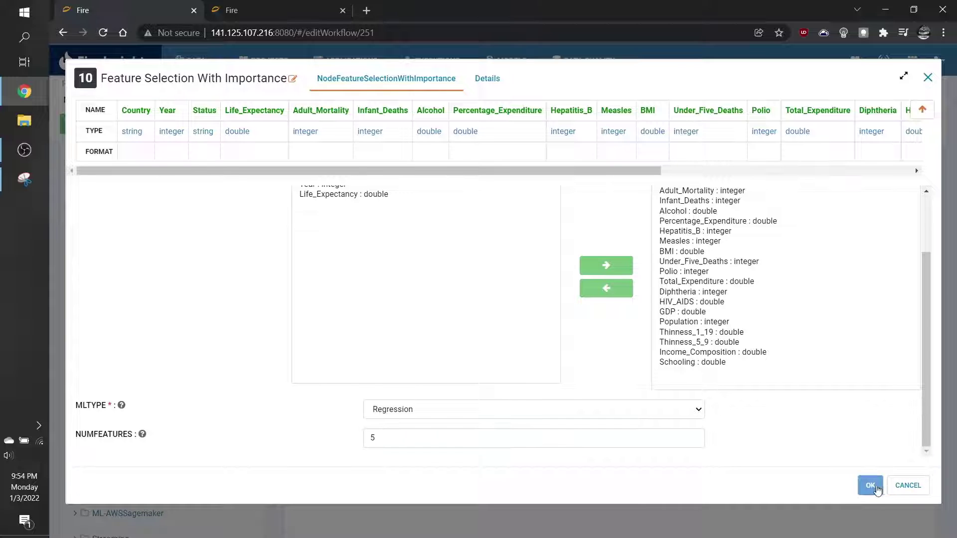
click(870, 485)
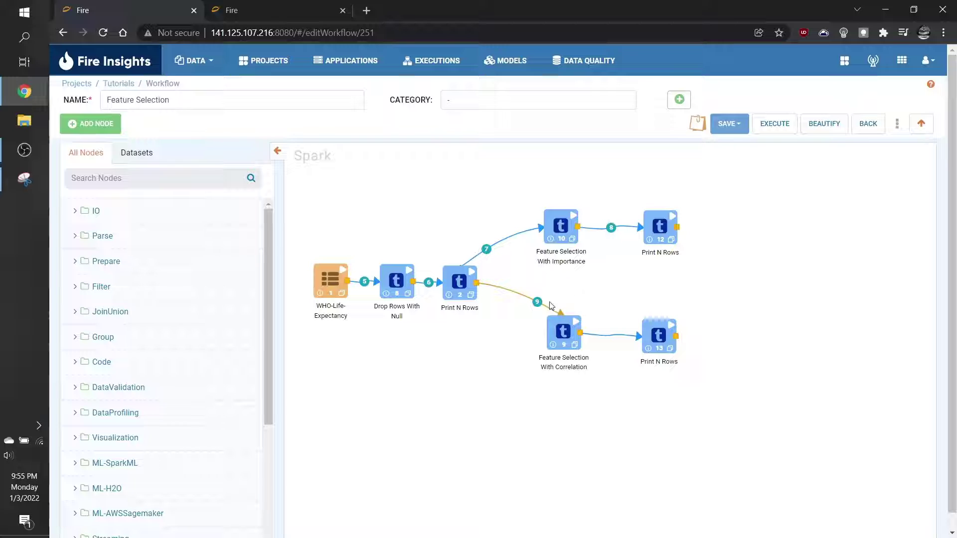
In the Feature Selection With Correlation node, set the target column to Life_Expectancy and select Adult_Mortality through Schooling as feature columns
click(563, 330)
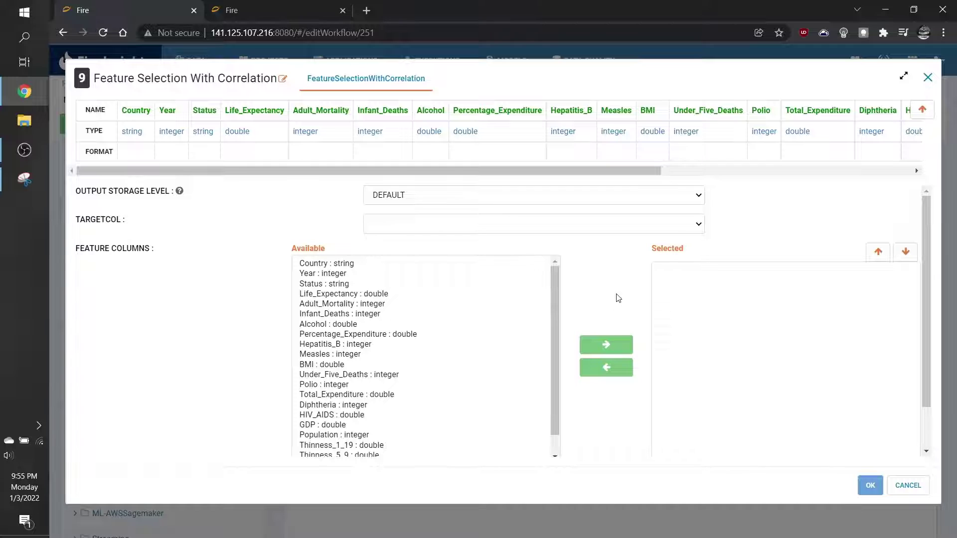
click(543, 235)
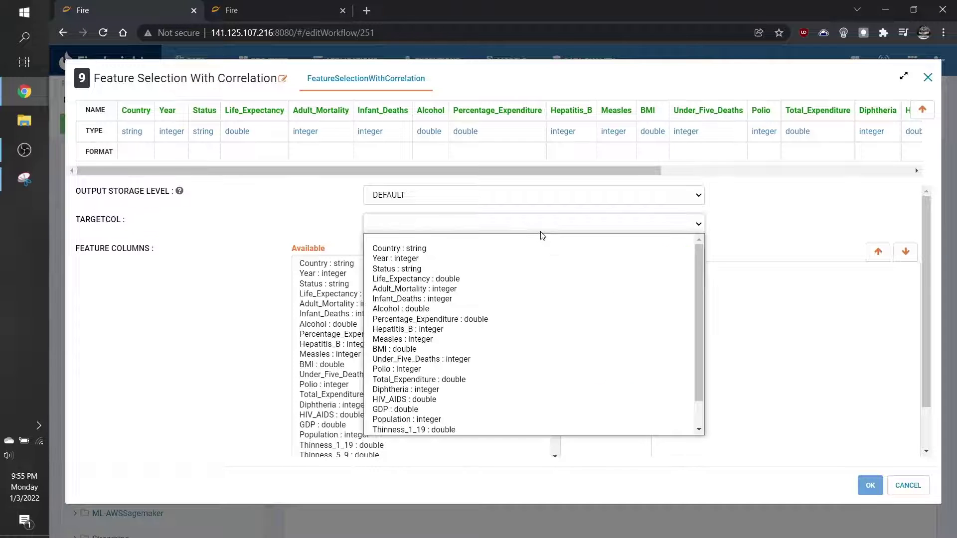
click(546, 279)
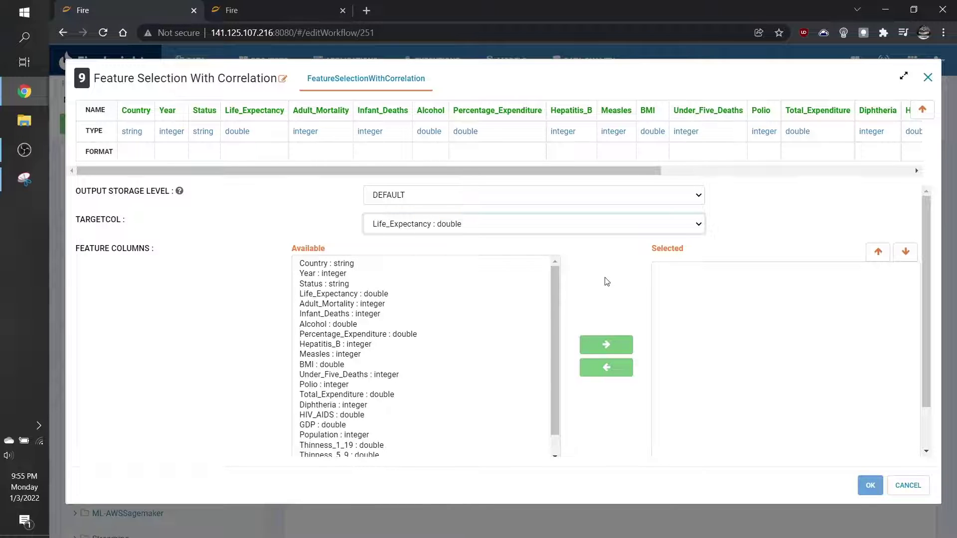
click(409, 294)
click(411, 297)
scroll(453, 379, down, 1)
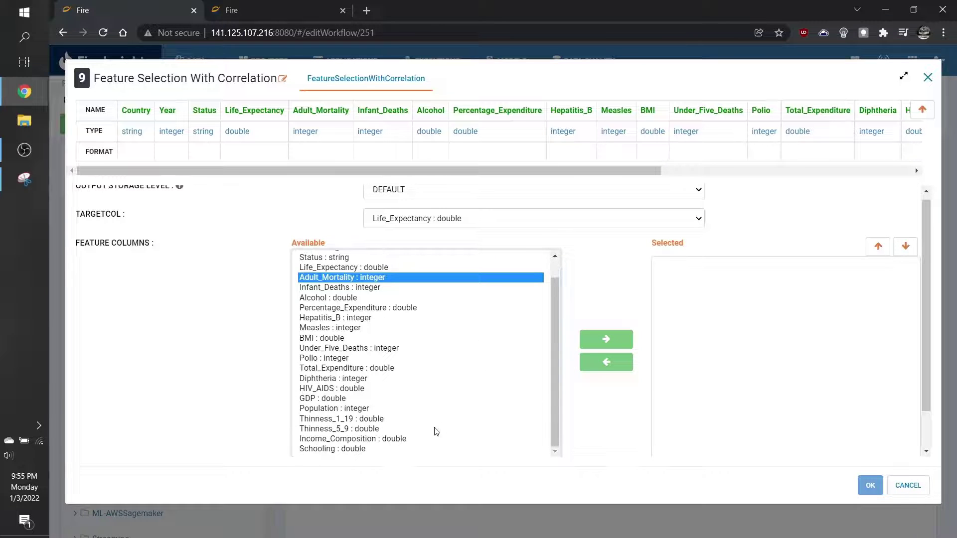
shift+click(417, 449)
click(593, 342)
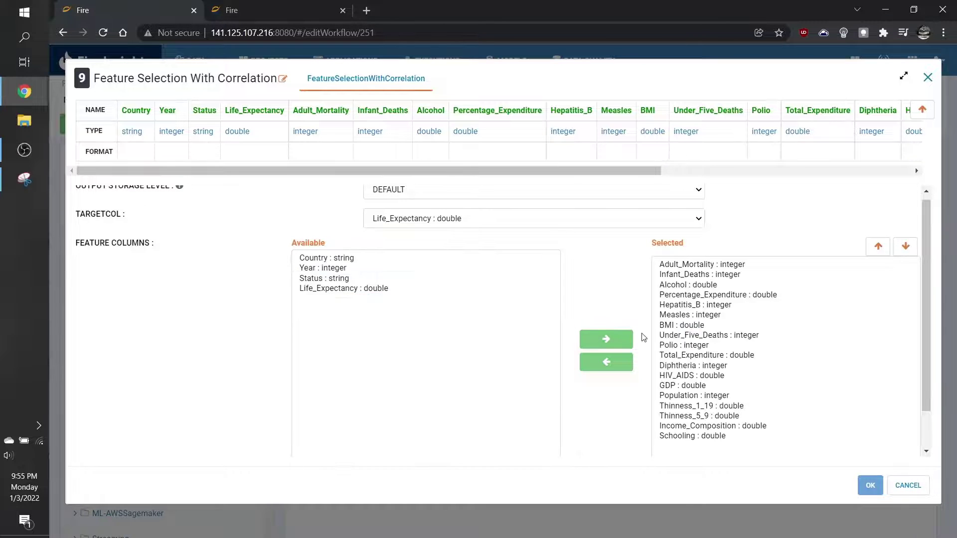
Set the correlation node's number of features to 5 and confirm its settings
scroll(498, 399, down, 1)
drag(421, 445, 343, 442)
text(5)
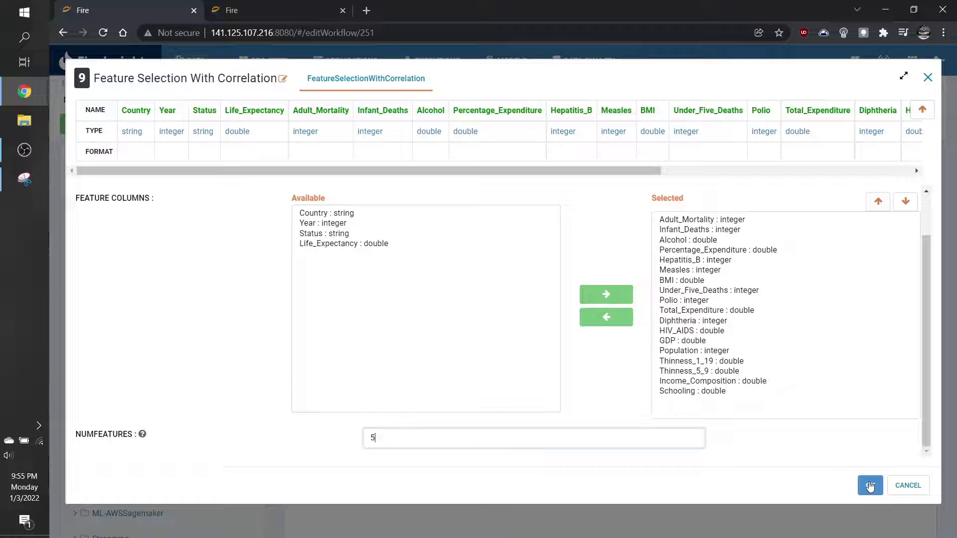
click(870, 486)
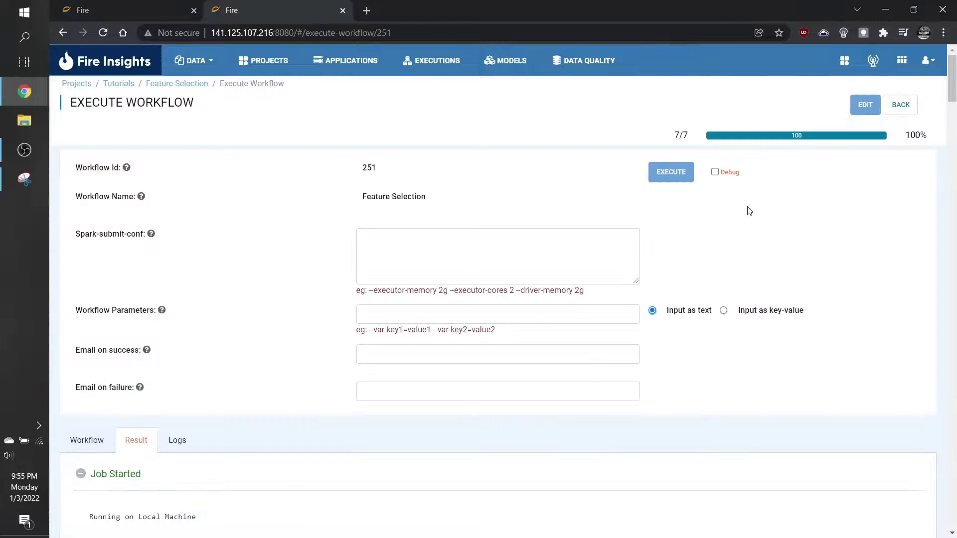
Examine the Feature Importance ranking and the Selected by Importance table in the workflow's execution results
scroll(749, 211, down, 20)
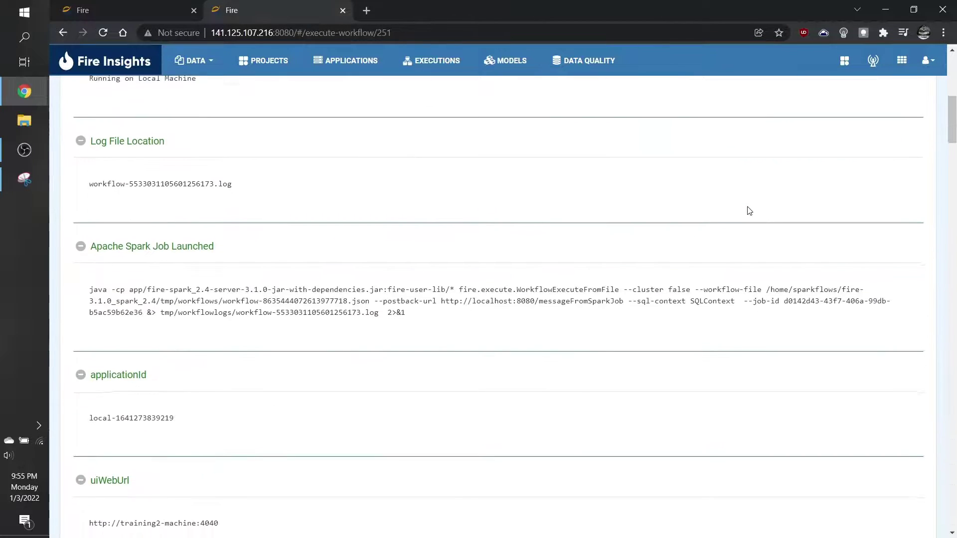
scroll(749, 210, down, 15)
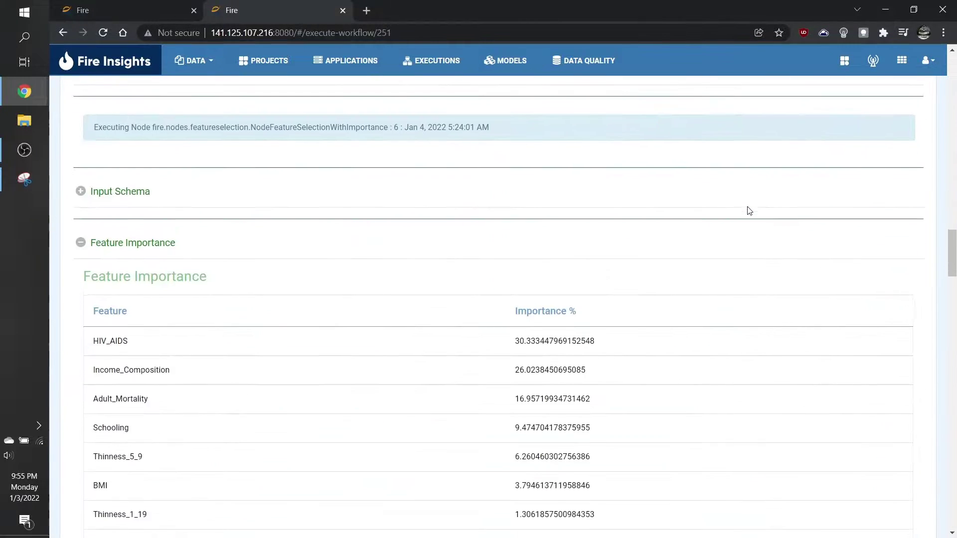
scroll(750, 210, up, 1)
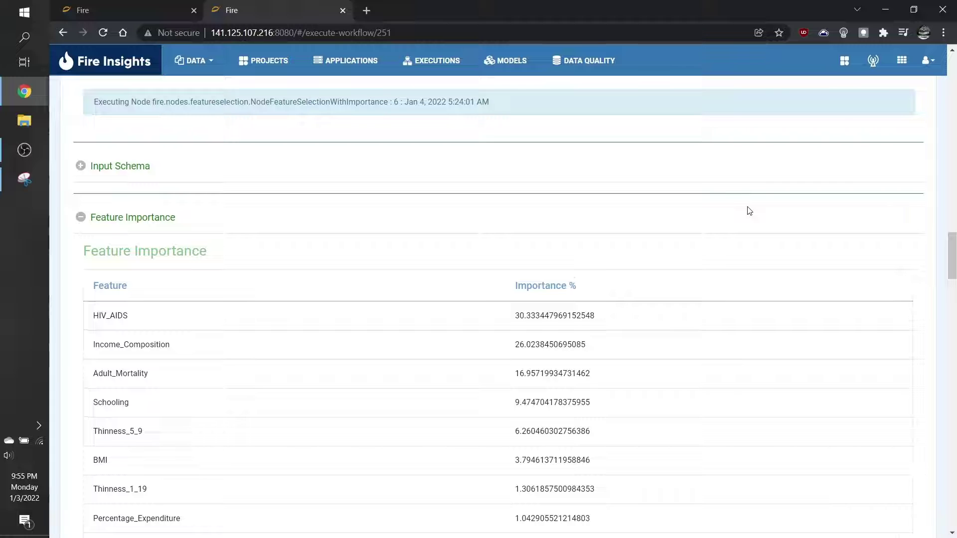
scroll(749, 211, down, 2)
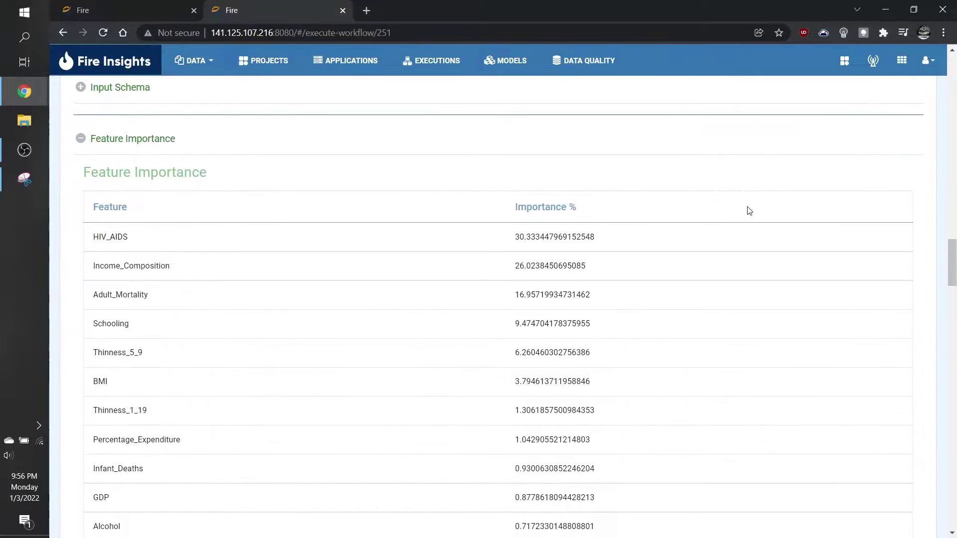
scroll(749, 211, down, 1)
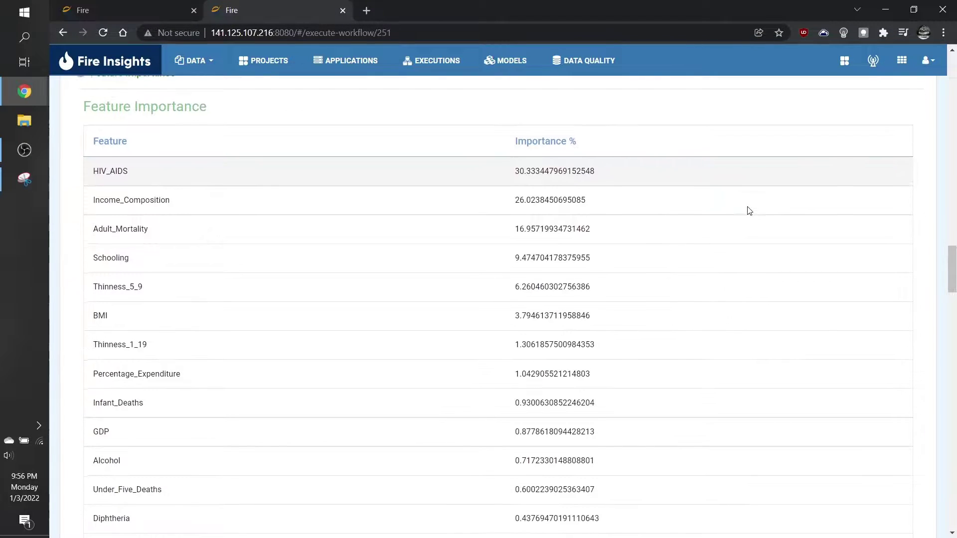
scroll(749, 210, down, 1)
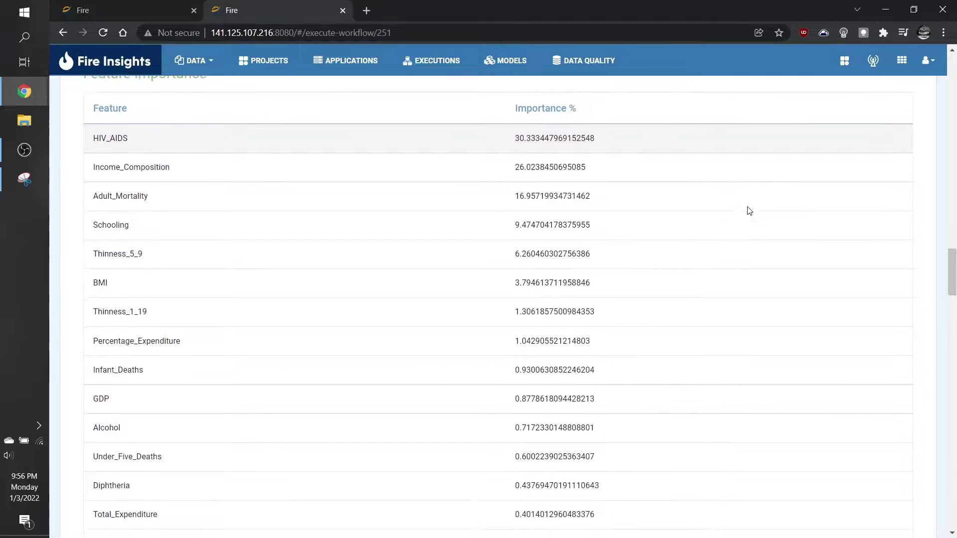
scroll(749, 210, down, 12)
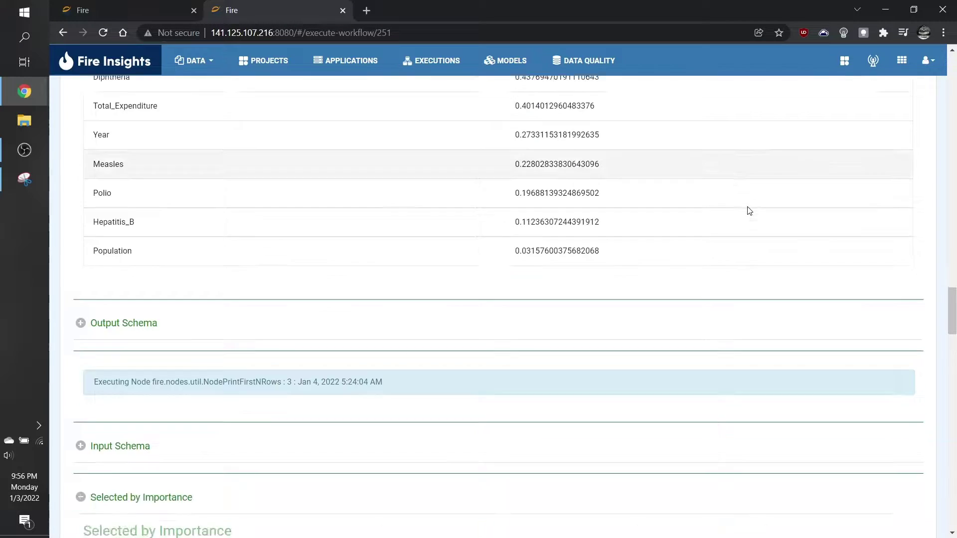
scroll(749, 210, down, 1)
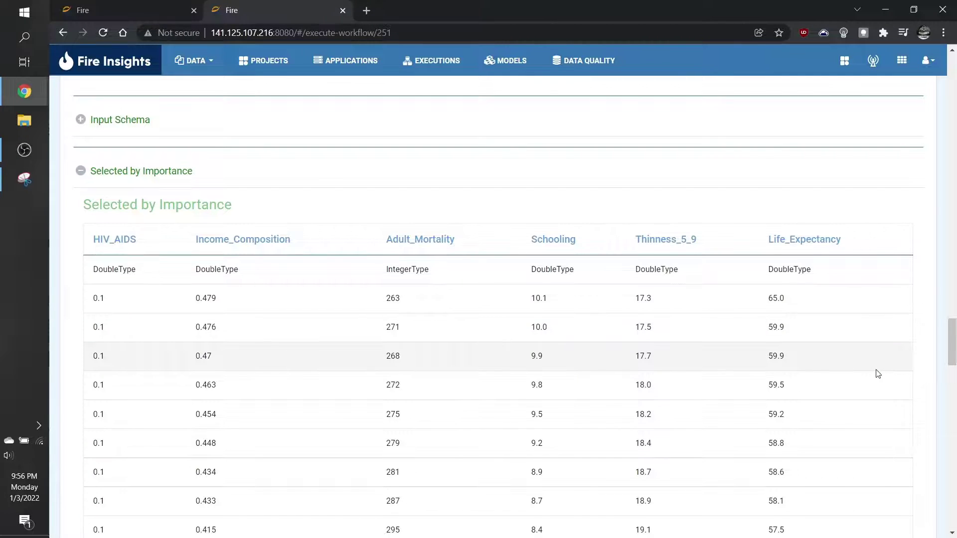
Examine the correlation values against Life_Expectancy and the Selected by Correlation table in the execution results
scroll(878, 373, down, 10)
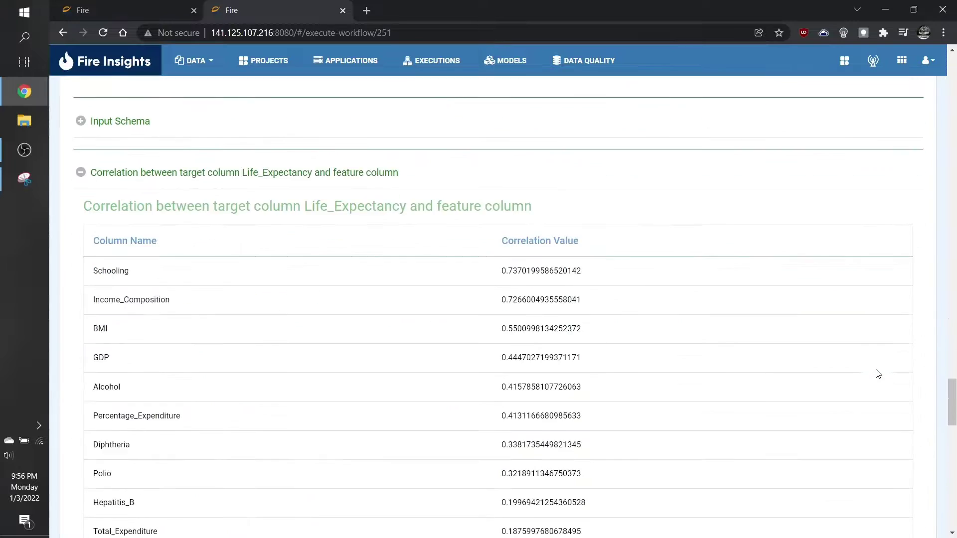
scroll(878, 373, down, 1)
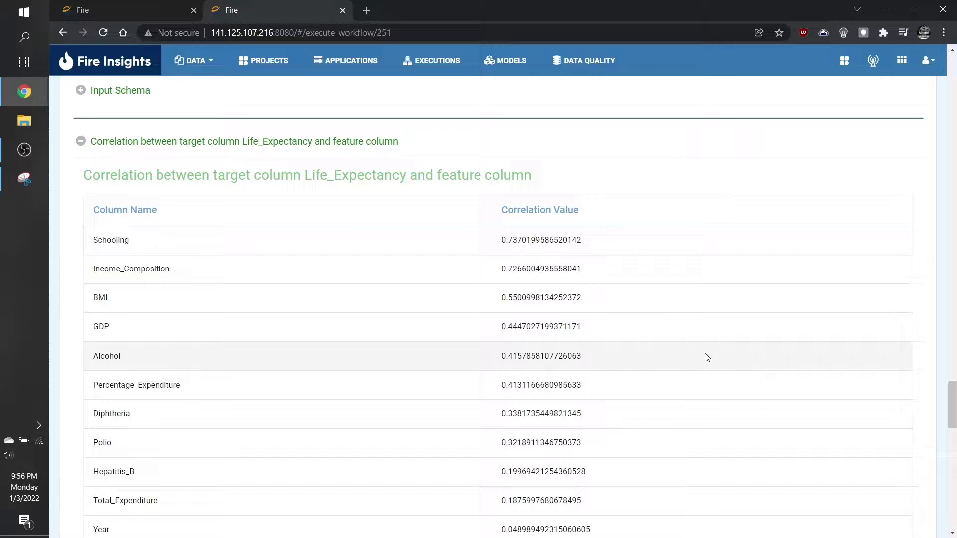
scroll(708, 357, down, 1)
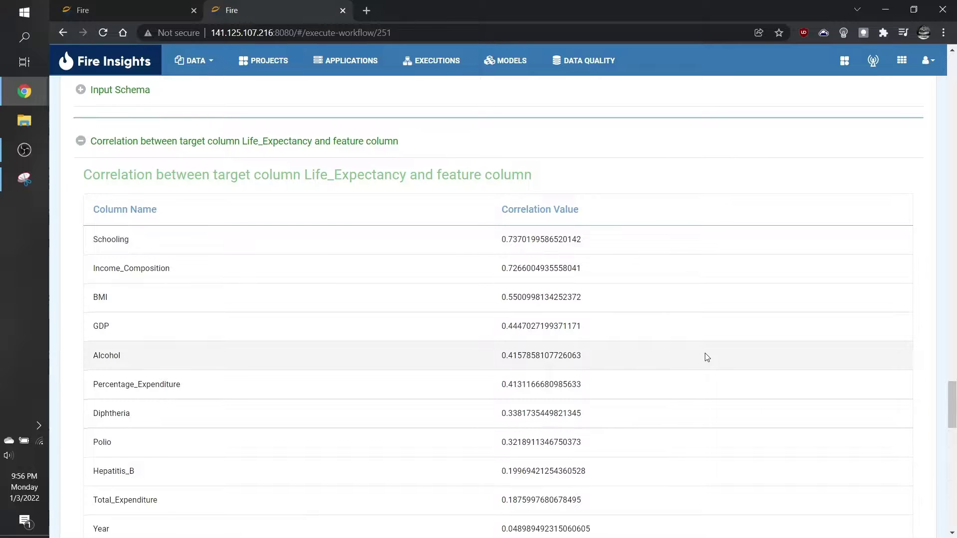
scroll(707, 358, down, 14)
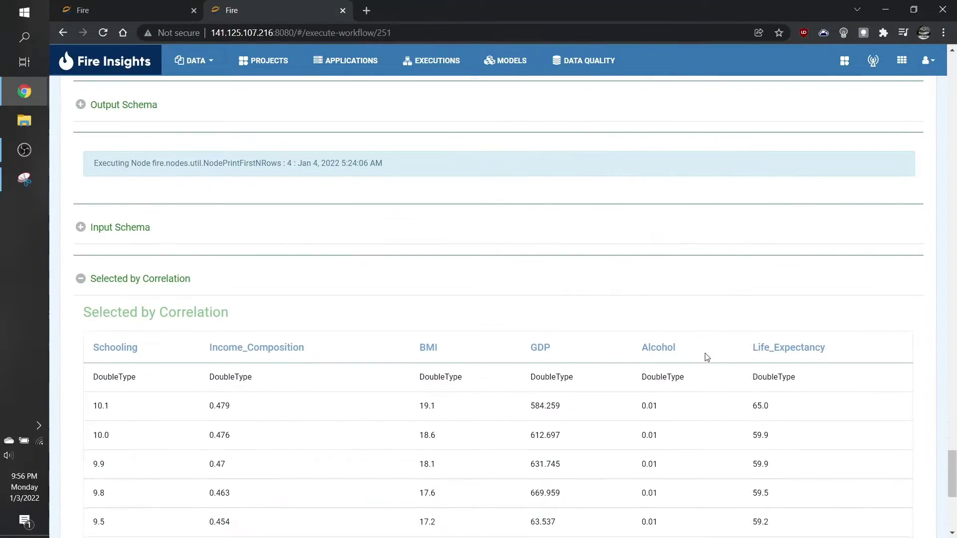
scroll(707, 358, down, 2)
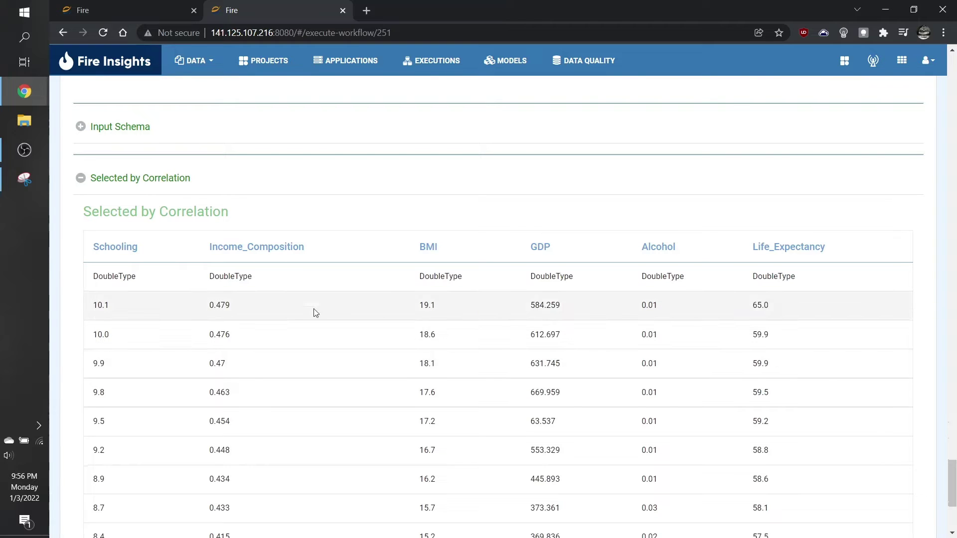